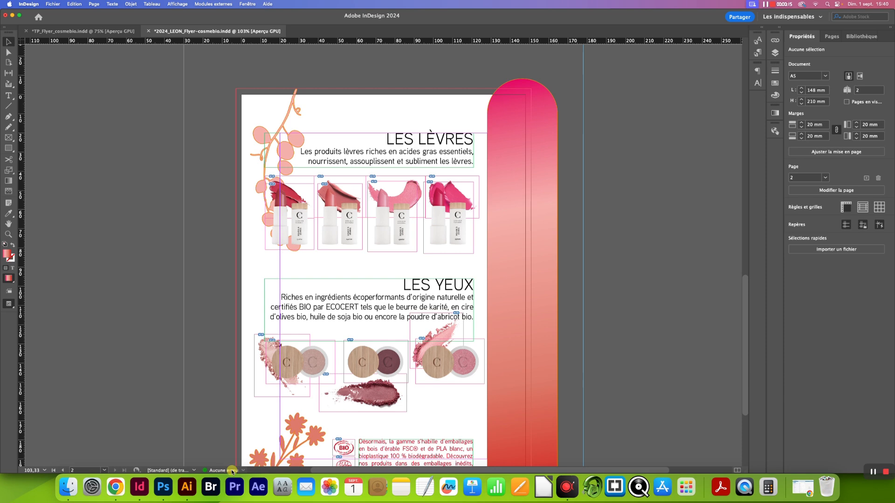
- Select the image inside the fourth lipstick frame under LES LÈVRES and display its link information
{"action": "scroll", "coordinate": [157, 209], "scroll_direction": "down", "scroll_amount": 3}
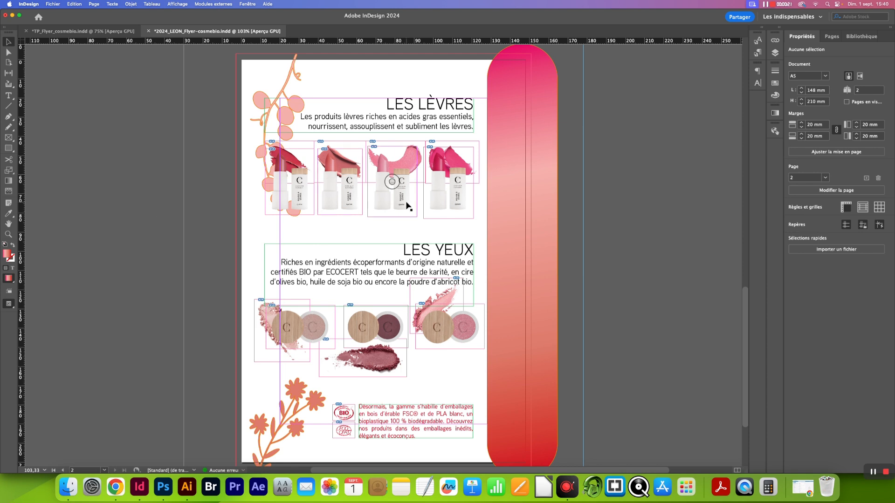
{"action": "left_click", "coordinate": [441, 194]}
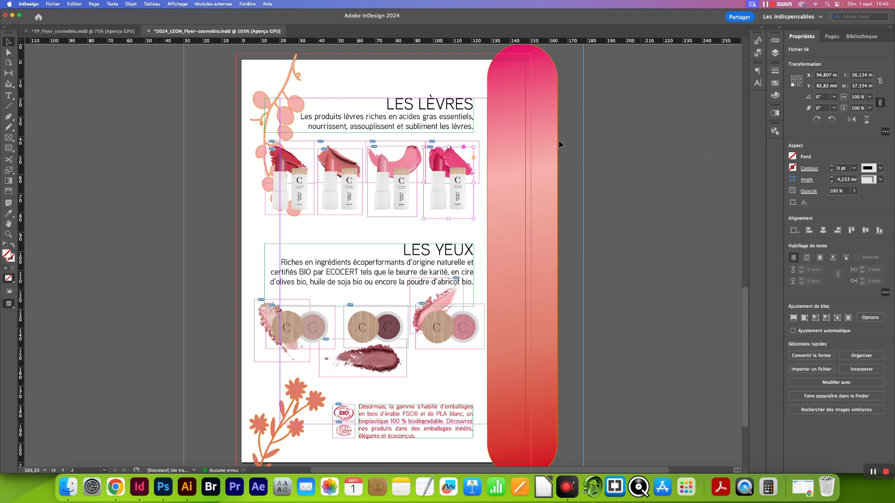
{"action": "left_click", "coordinate": [448, 182]}
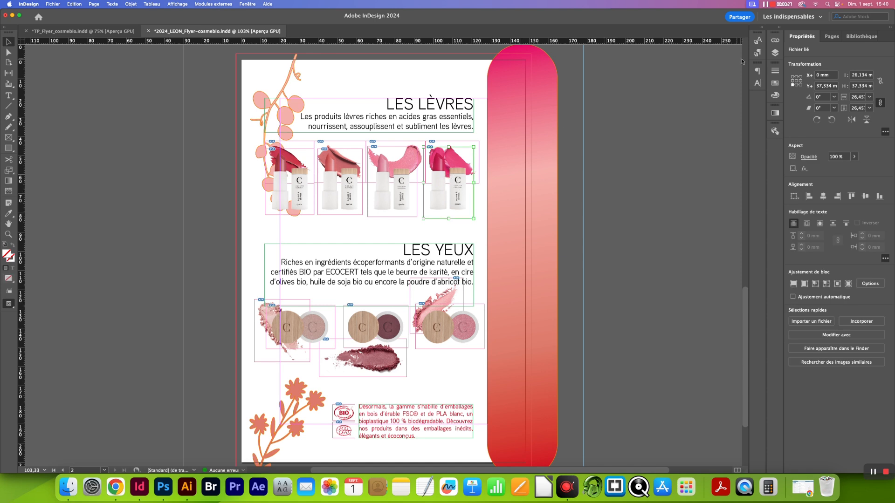
{"action": "left_click", "coordinate": [775, 40]}
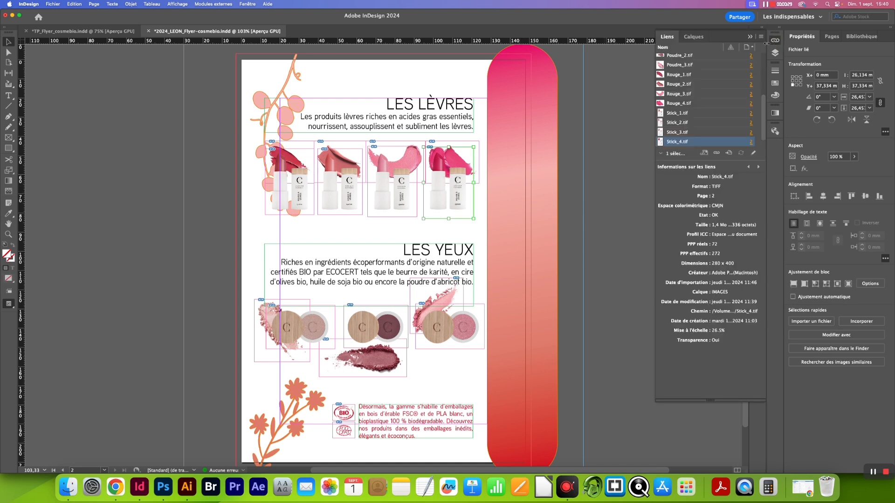
- Detach the Links panel so it floats beside the page and collapse the remaining Layers panel
{"action": "left_click_drag", "start_coordinate": [667, 37], "coordinate": [583, 82]}
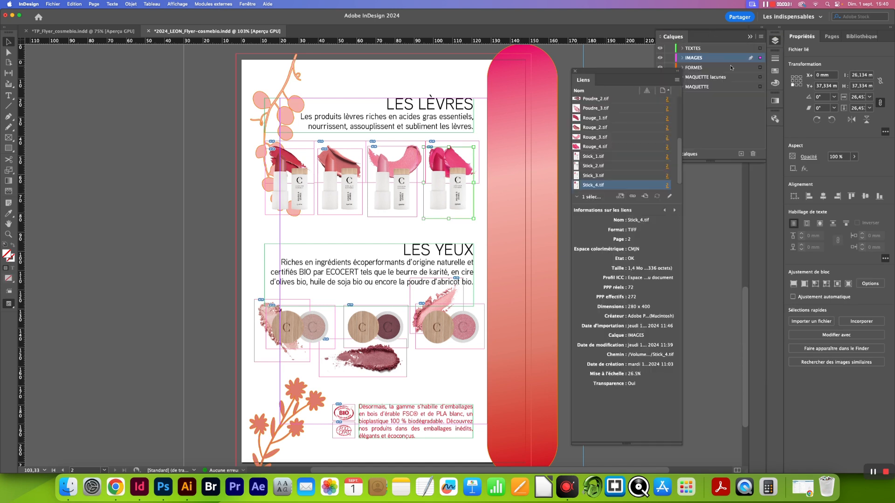
{"action": "left_click", "coordinate": [749, 37]}
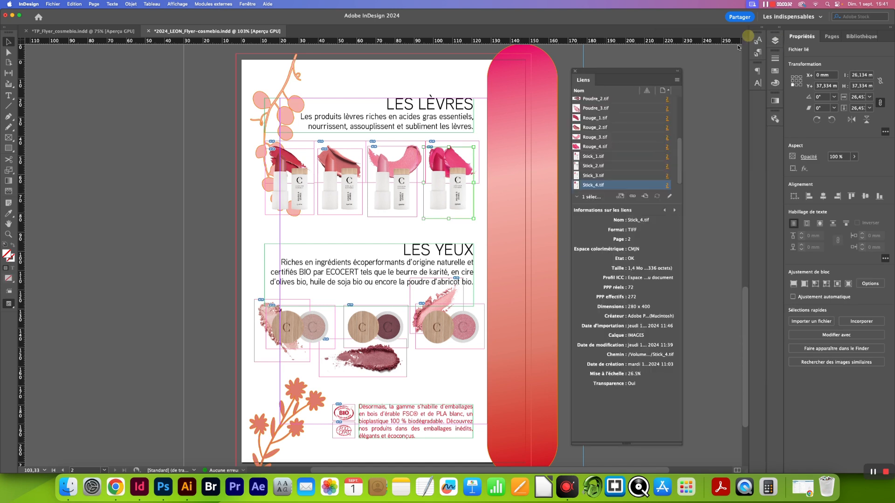
{"action": "left_click", "coordinate": [247, 4]}
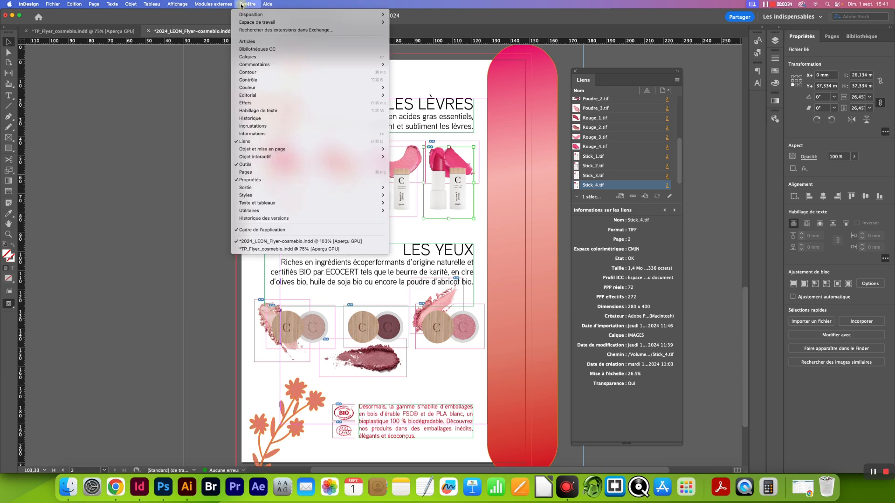
{"action": "left_click", "coordinate": [301, 138]}
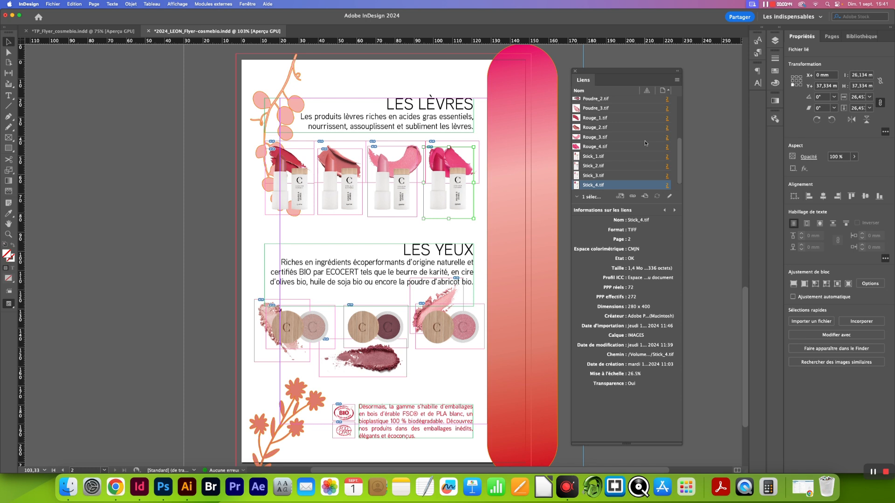
- Try to relink Poudre_2.tif to a file in the desktop's images_cosmebio/images_cosmebio_PRINT folder
{"action": "left_click", "coordinate": [602, 99]}
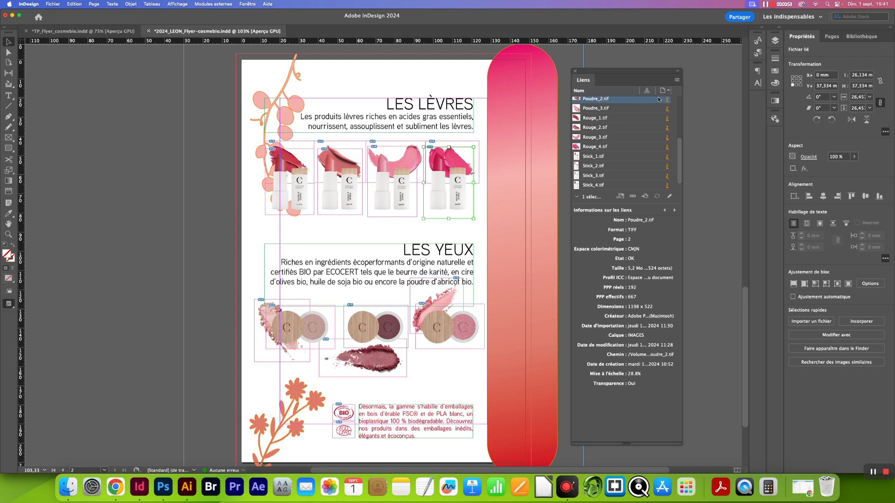
{"action": "left_click", "coordinate": [676, 80]}
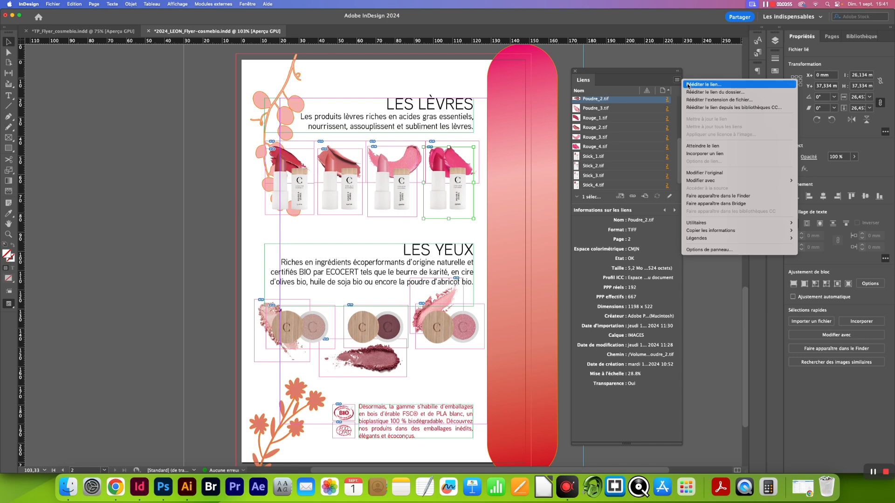
{"action": "left_click", "coordinate": [714, 85]}
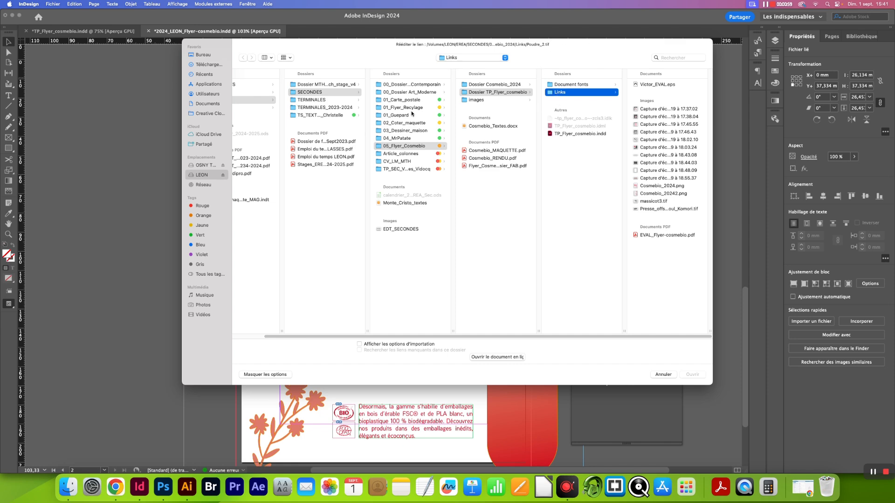
{"action": "left_click_drag", "start_coordinate": [357, 47], "coordinate": [266, 95]}
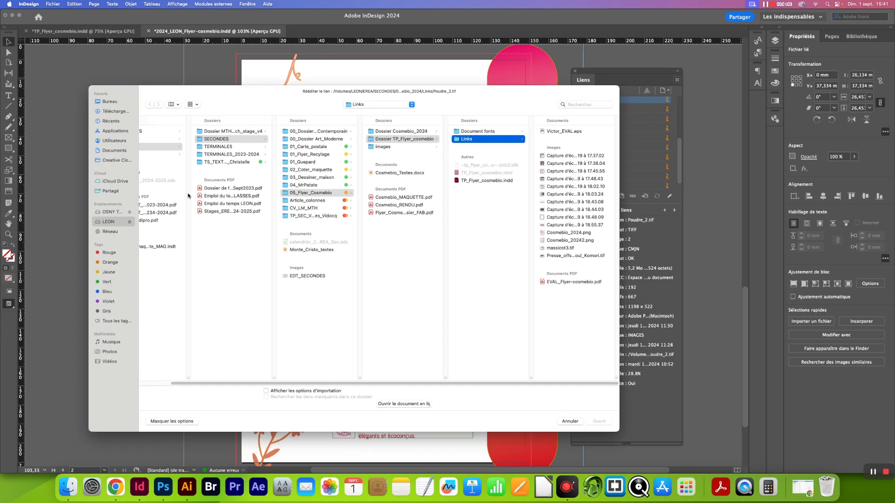
{"action": "left_click", "coordinate": [122, 104]}
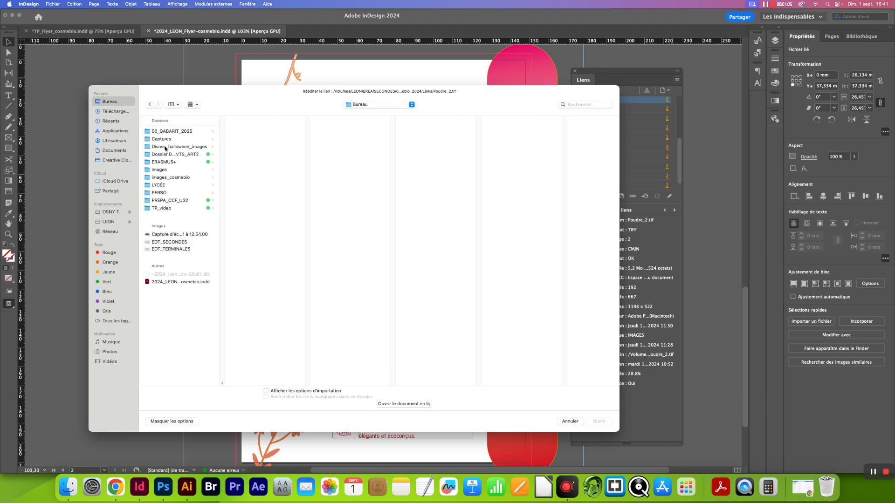
{"action": "left_click", "coordinate": [171, 178]}
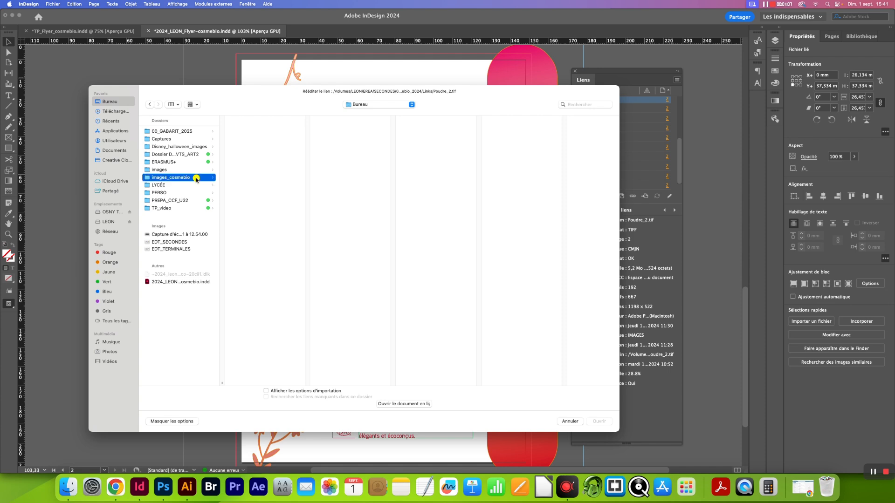
{"action": "left_click", "coordinate": [280, 130]}
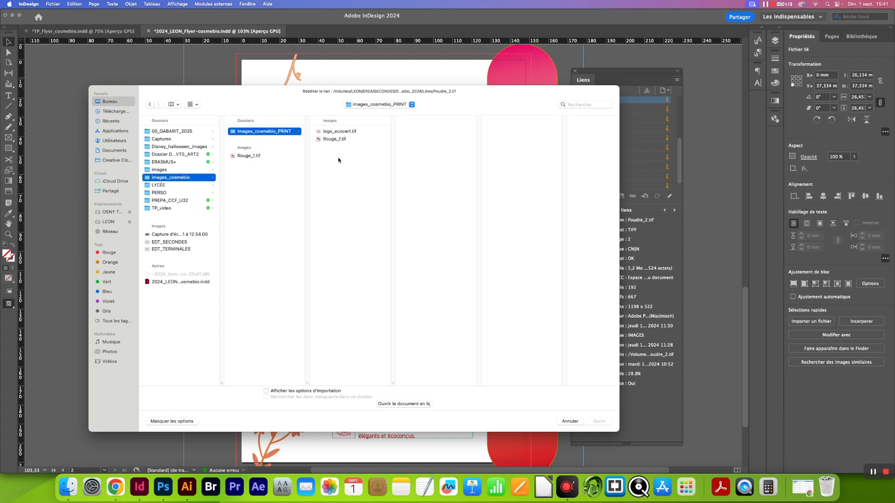
{"action": "left_click", "coordinate": [570, 421]}
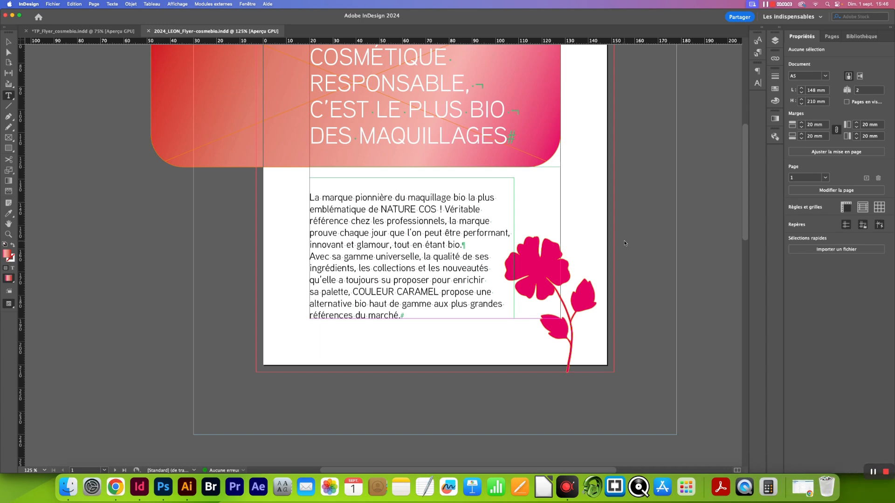
- Examine the fonts offered for the body text, view the full list of installed fonts in Font Book and close it
{"action": "left_click", "coordinate": [322, 266]}
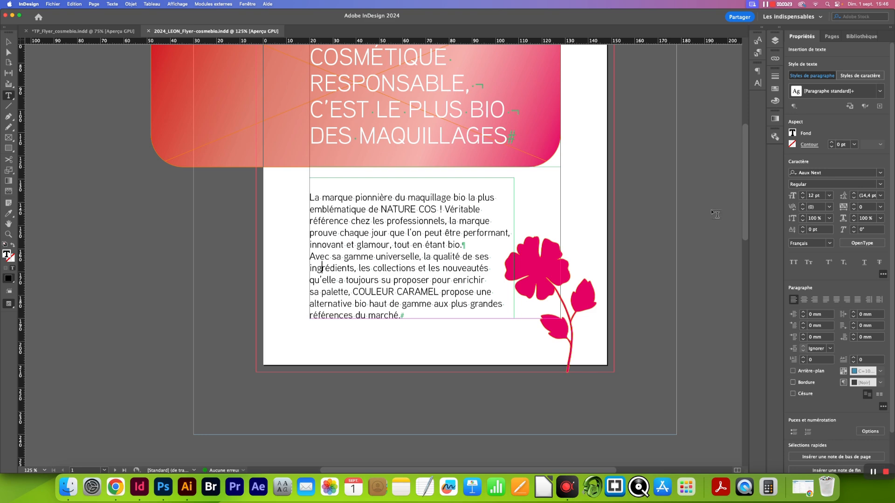
{"action": "left_click", "coordinate": [881, 173]}
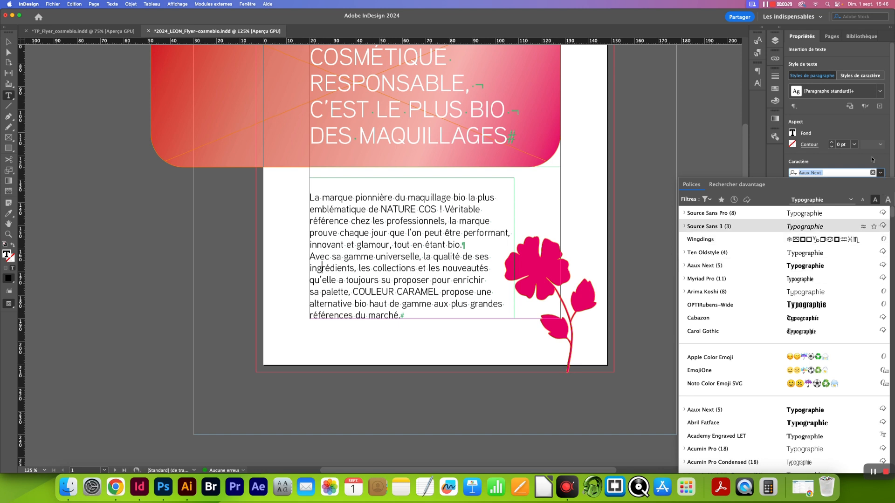
{"action": "left_click", "coordinate": [871, 157]}
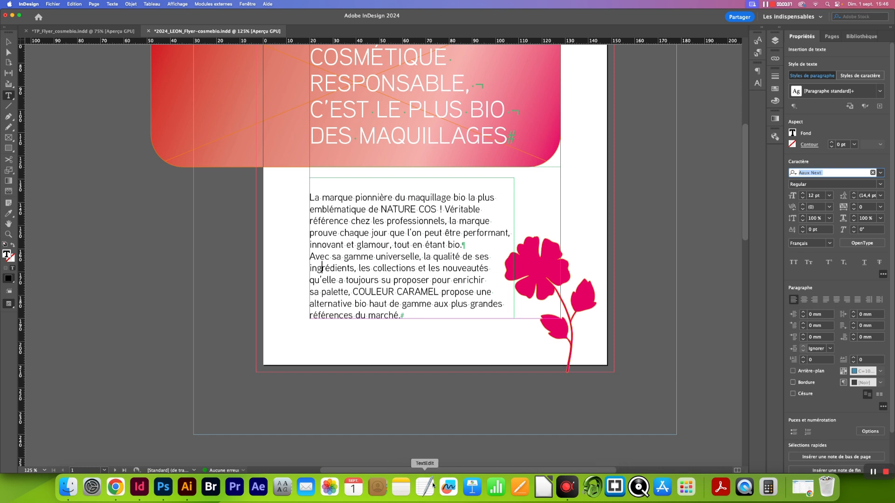
{"action": "left_click", "coordinate": [285, 487]}
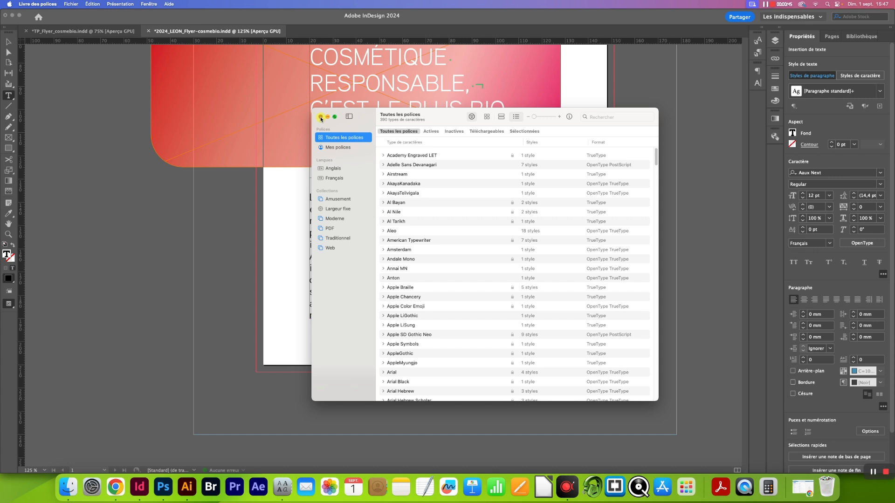
{"action": "left_click", "coordinate": [321, 118]}
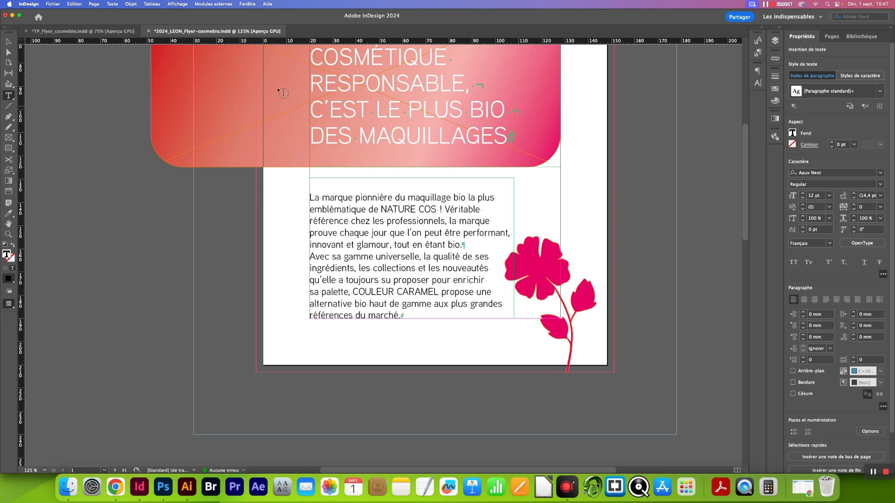
- Check the hidden-characters setting and examine the space and paragraph marks in the body text up close
{"action": "left_click", "coordinate": [112, 4]}
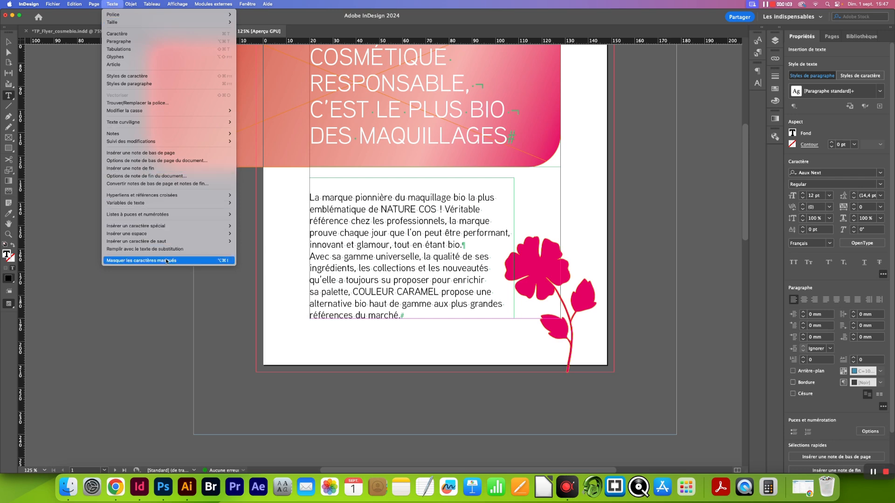
{"action": "left_click", "coordinate": [349, 249]}
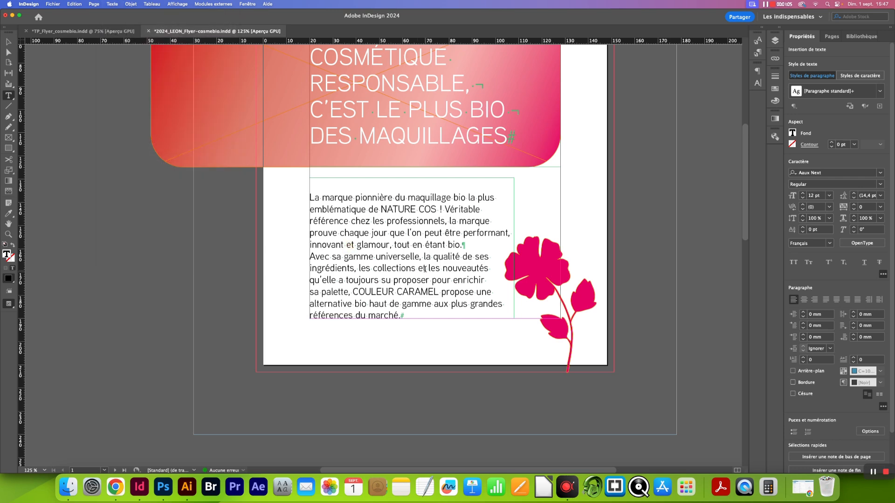
{"action": "scroll", "coordinate": [427, 279], "scroll_direction": "up", "scroll_amount": 3}
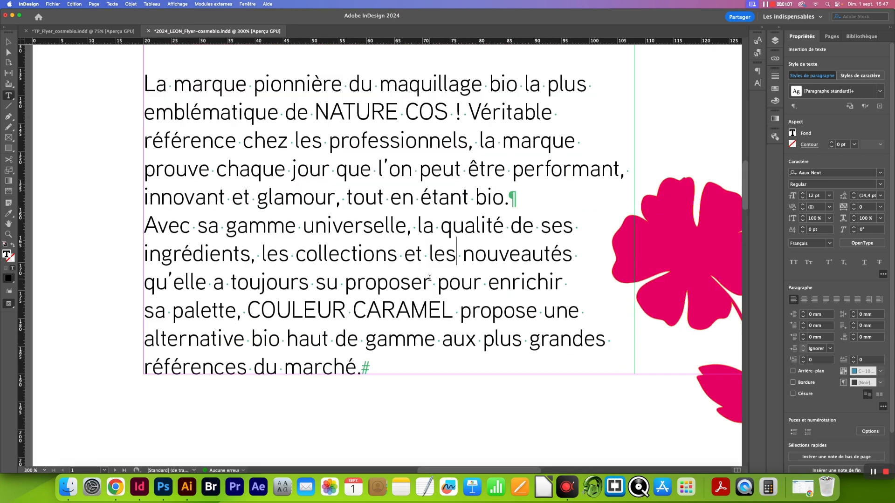
- Insert two paragraph breaks after "références du marché." so the frame overflows, and check the preflight options
{"action": "left_click", "coordinate": [362, 368]}
{"action": "key", "text": "Return"}
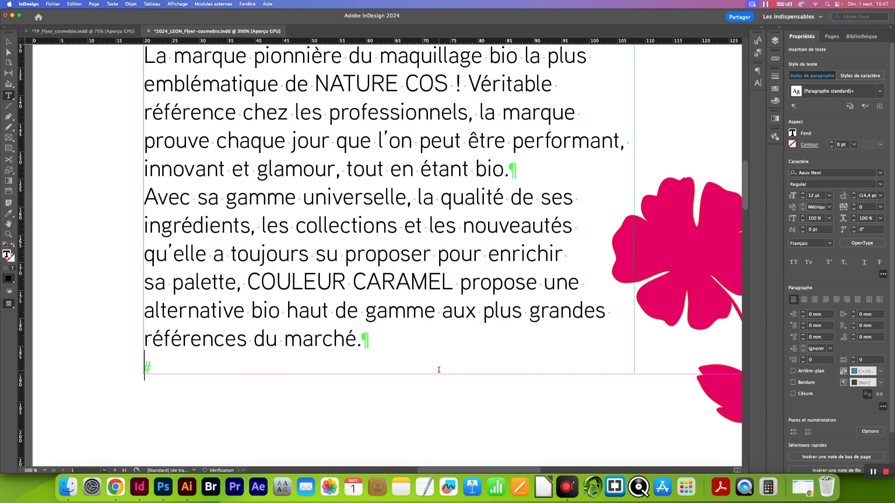
{"action": "key", "text": "Return"}
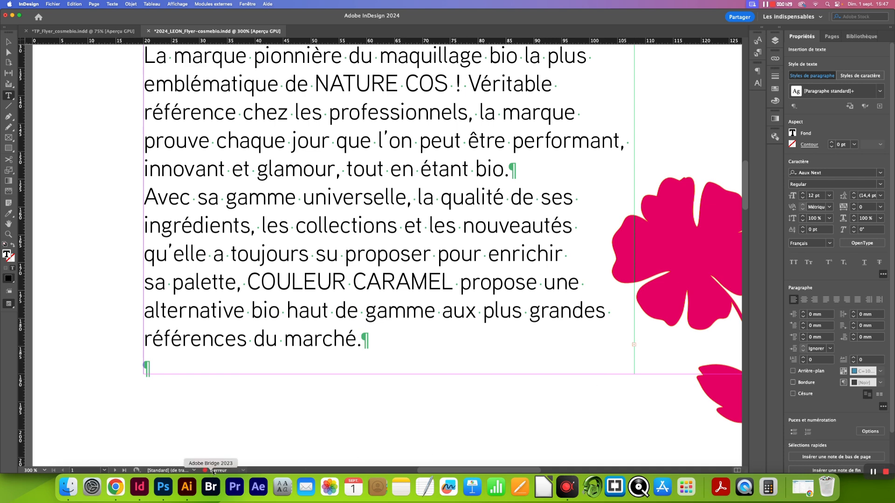
{"action": "left_click", "coordinate": [243, 470]}
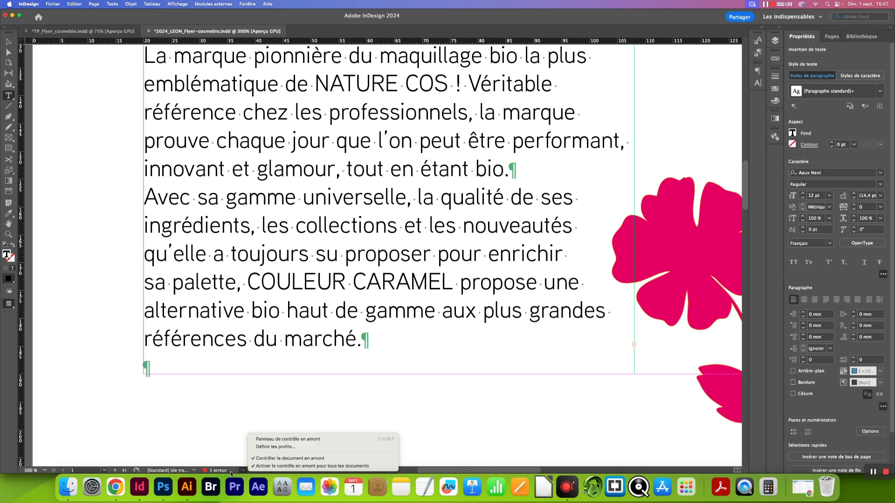
{"action": "left_click", "coordinate": [232, 472]}
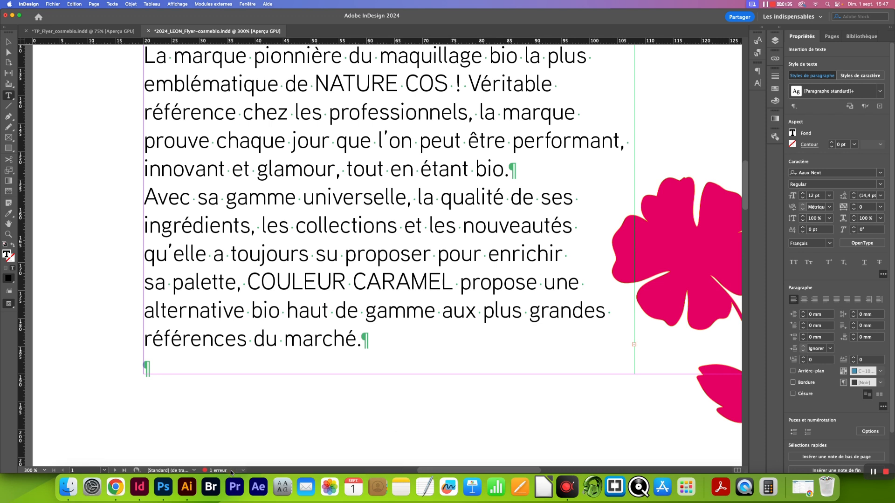
- Delete the two extra paragraph breaks at the end of the body text
{"action": "left_click", "coordinate": [364, 339]}
{"action": "key", "text": "Delete"}
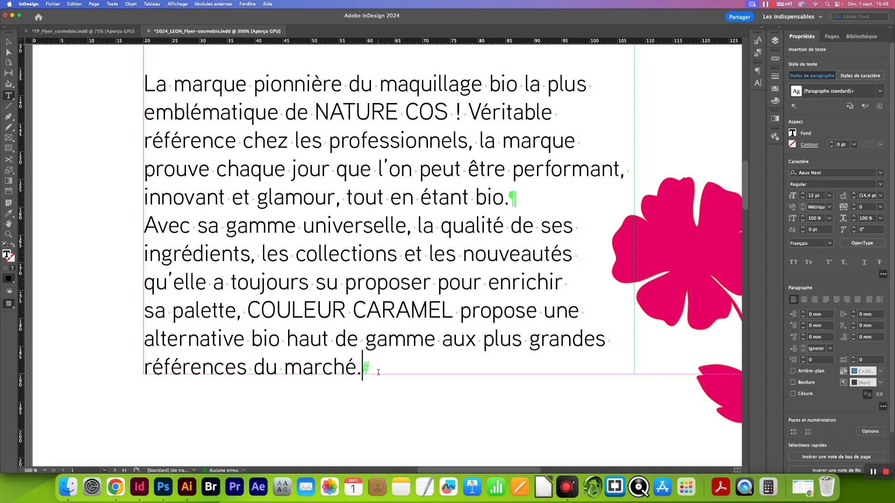
- Replace the ordinary space before the exclamation mark after NATURE COS with a non-breaking space
{"action": "key", "text": "super+minus"}
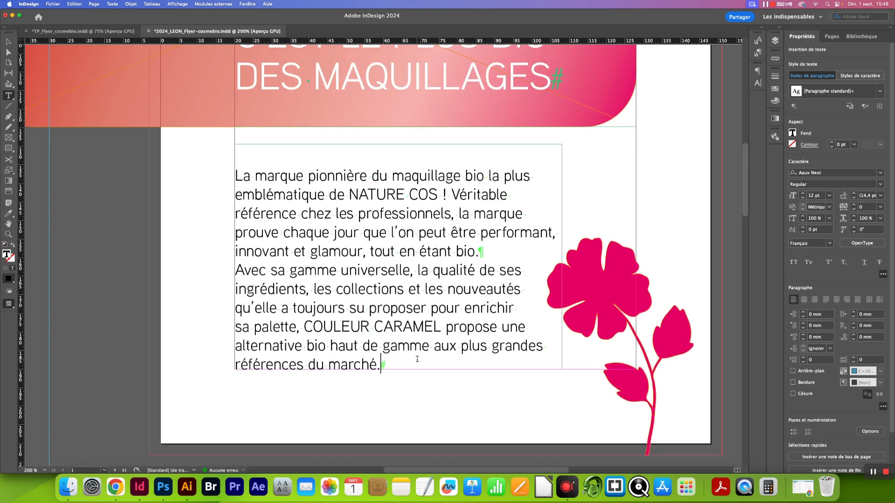
{"action": "key", "text": "super+minus"}
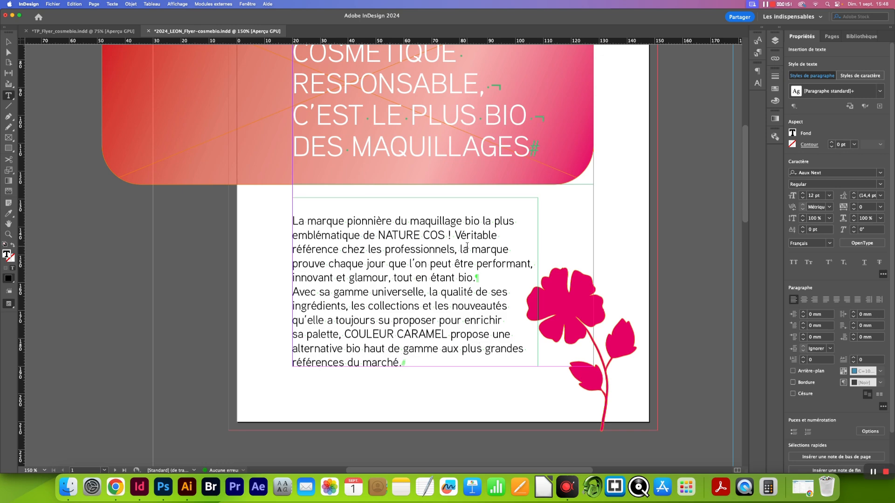
{"action": "key", "text": "super+equal"}
{"action": "key", "text": "super+equal"}
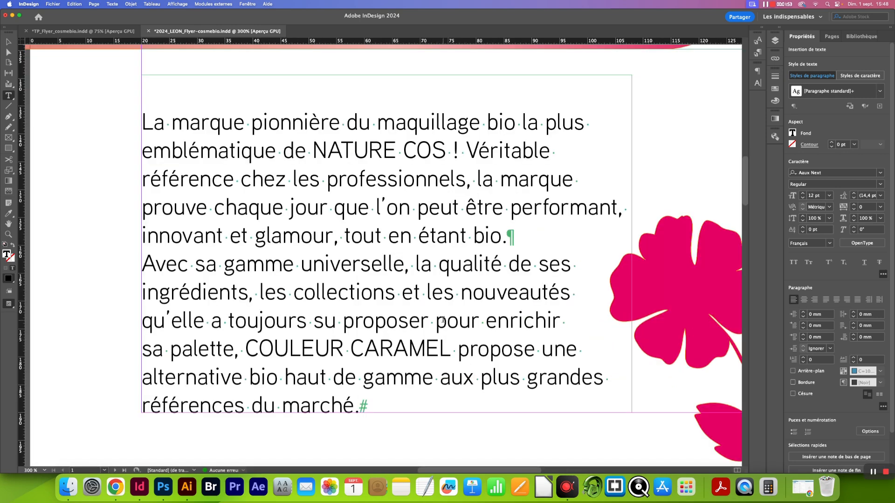
{"action": "double_click", "coordinate": [449, 150]}
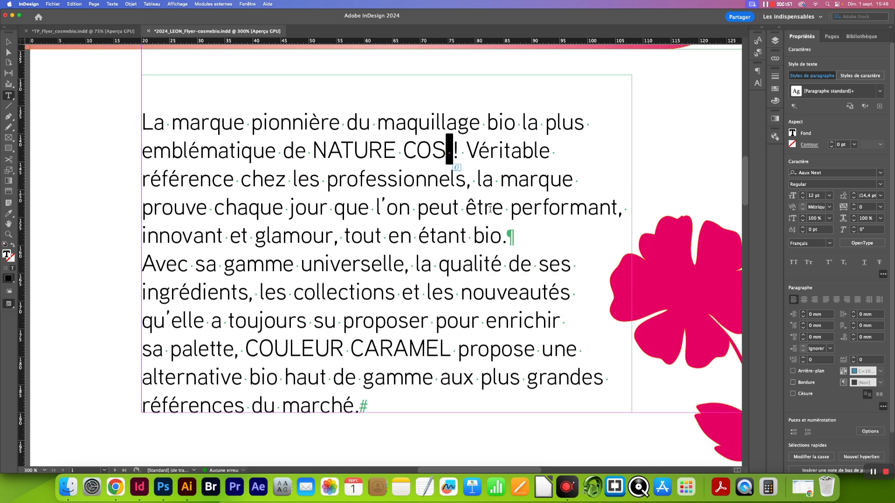
{"action": "key", "text": "alt+super+i"}
{"action": "key", "text": "alt+super+x"}
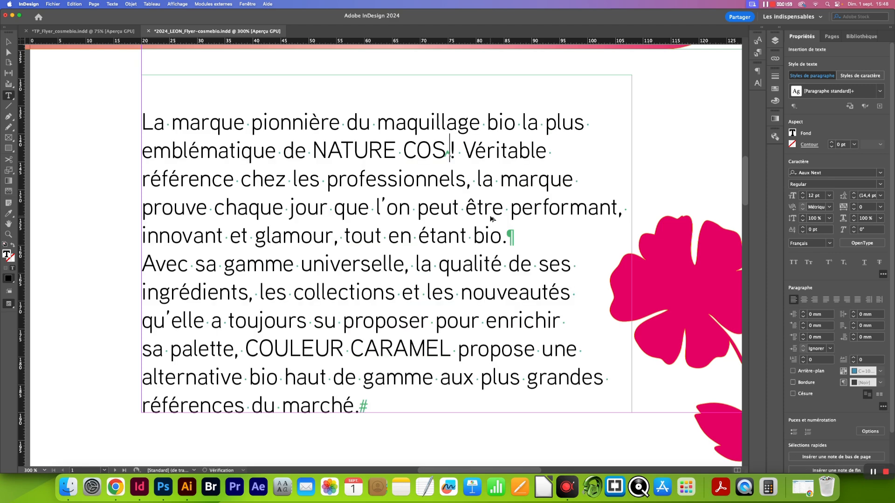